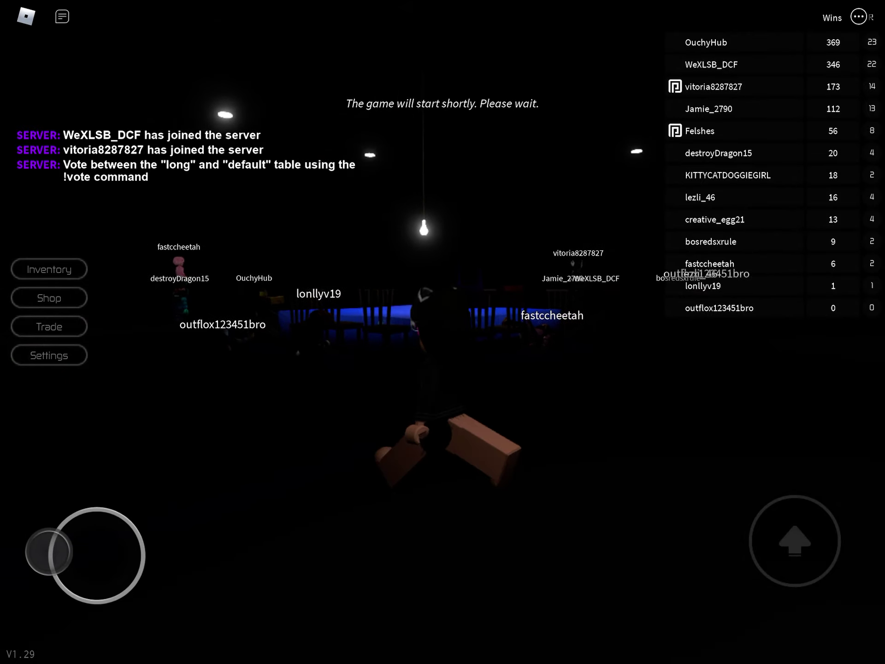
{"action": "left_click", "coordinate": [734, 42]}
{"action": "left_click", "coordinate": [611, 42]}
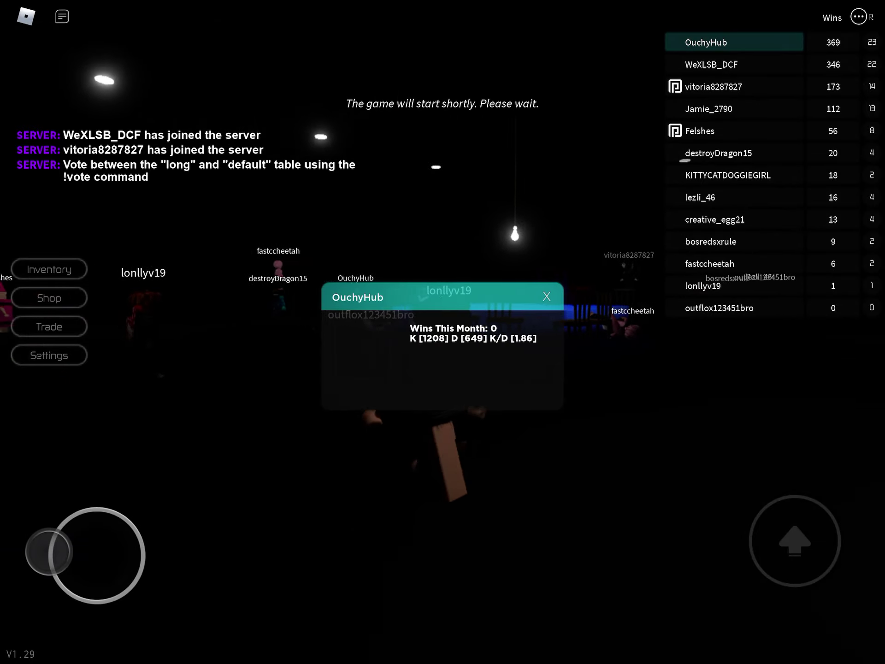
{"action": "left_click", "coordinate": [546, 296]}
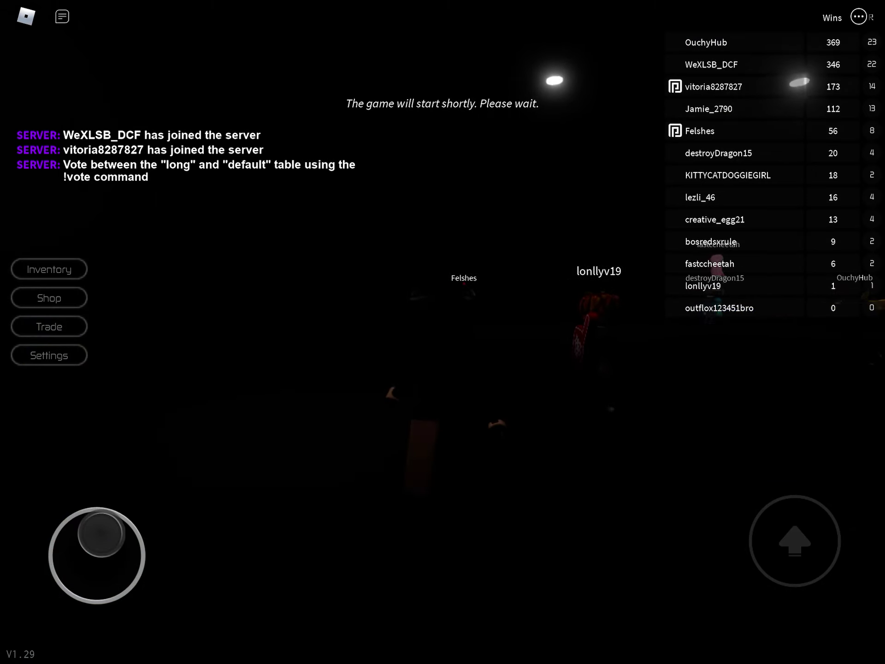
{"action": "left_click", "coordinate": [611, 175]}
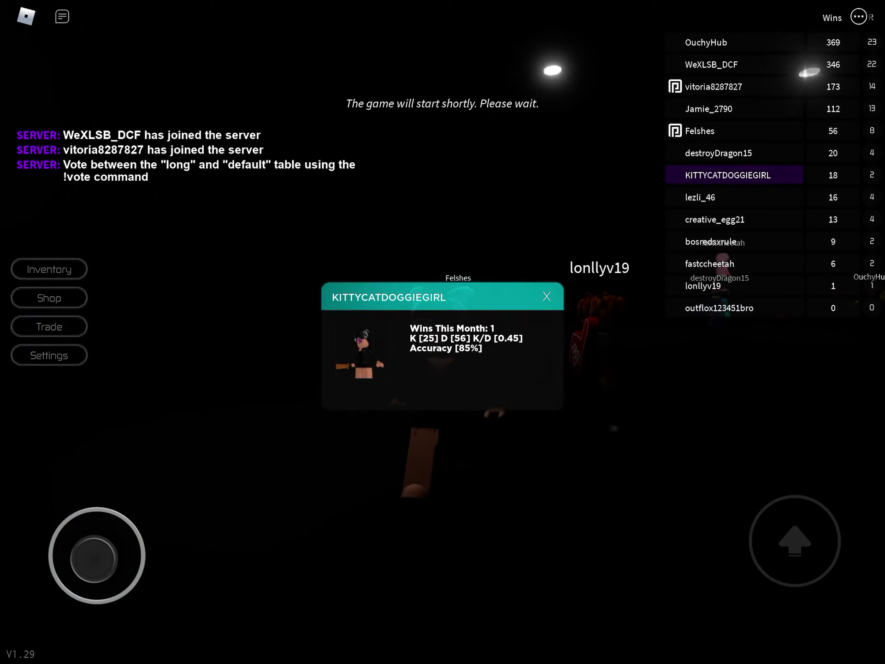
{"action": "left_click", "coordinate": [546, 296]}
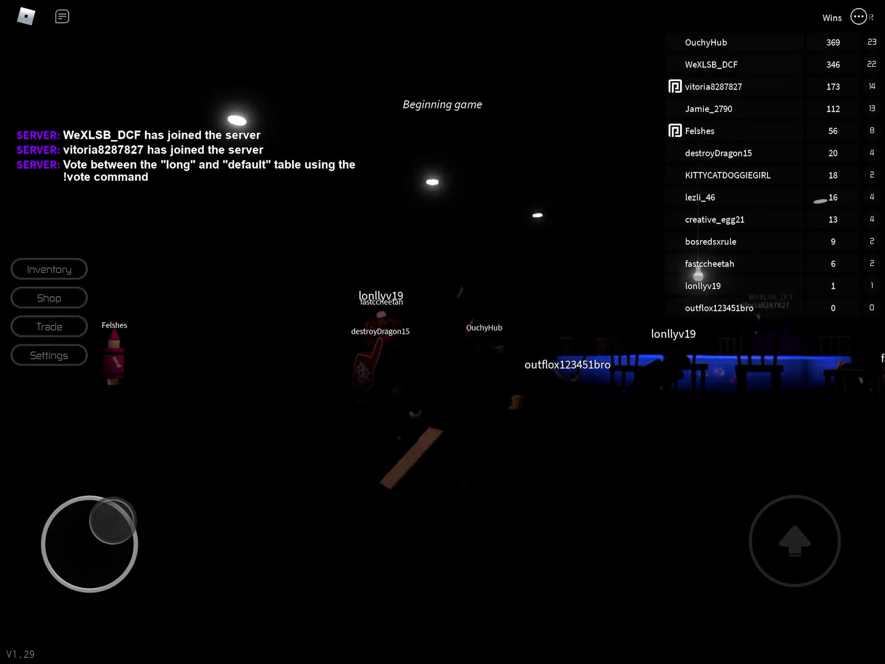